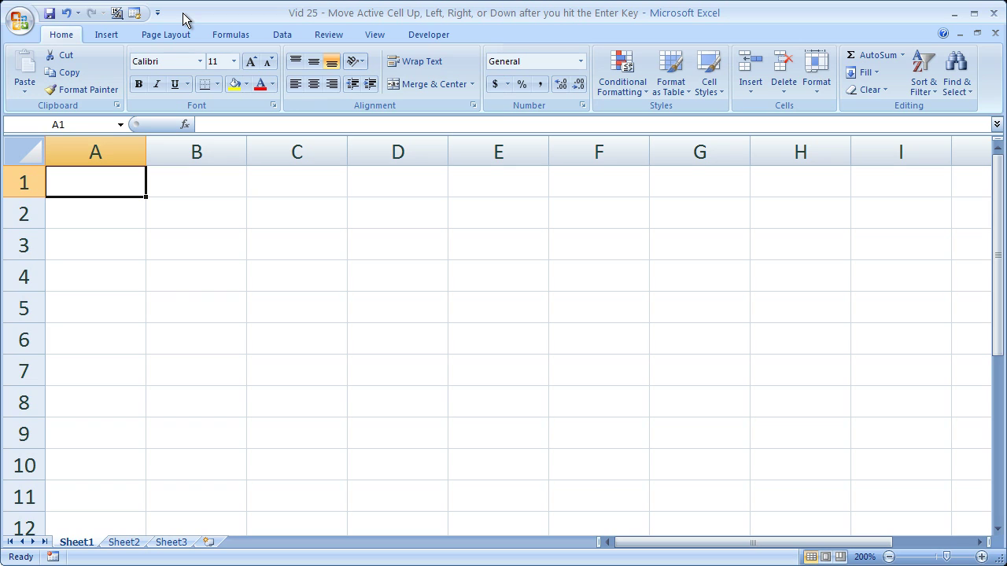
Test cell movement with Enter, arrow keys and Shift+Enter across columns A, C and D, ending at C2.
key(Return)
key(Return)
key(Return)
key(Return)
key(Return)
key(Return)
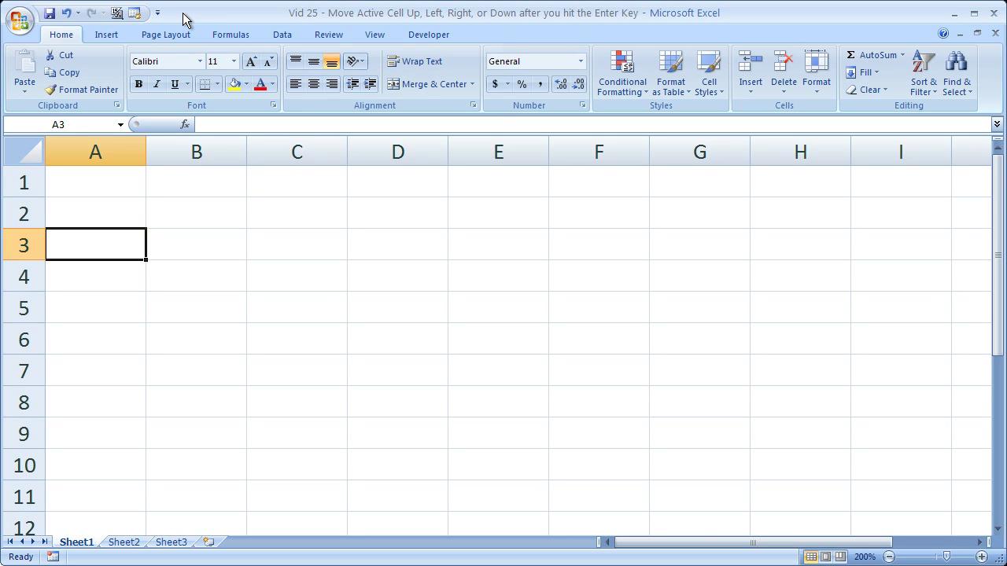
key(Right)
key(Right)
key(Right)
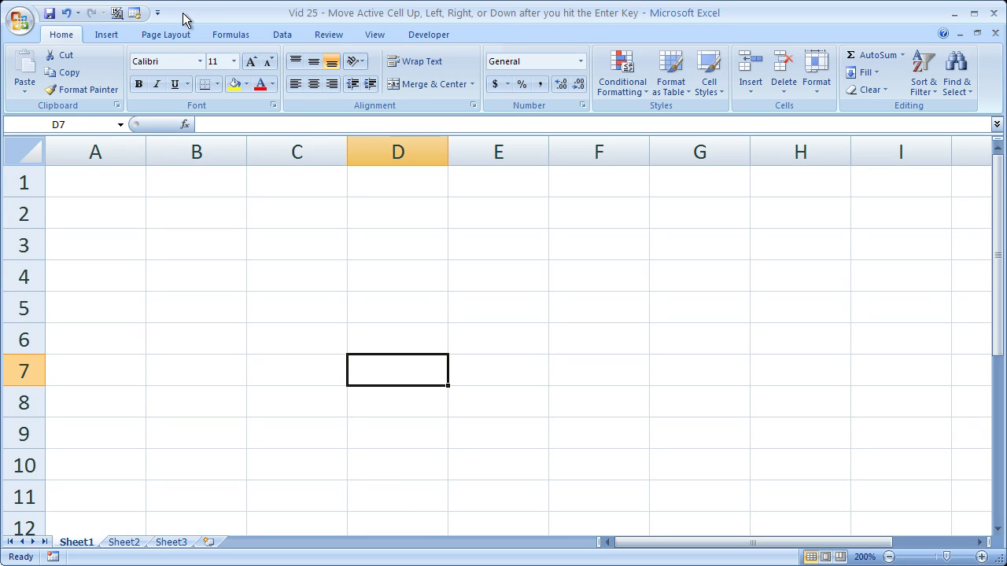
key(Up)
key(Up)
key(Up)
key(Up)
key(Up)
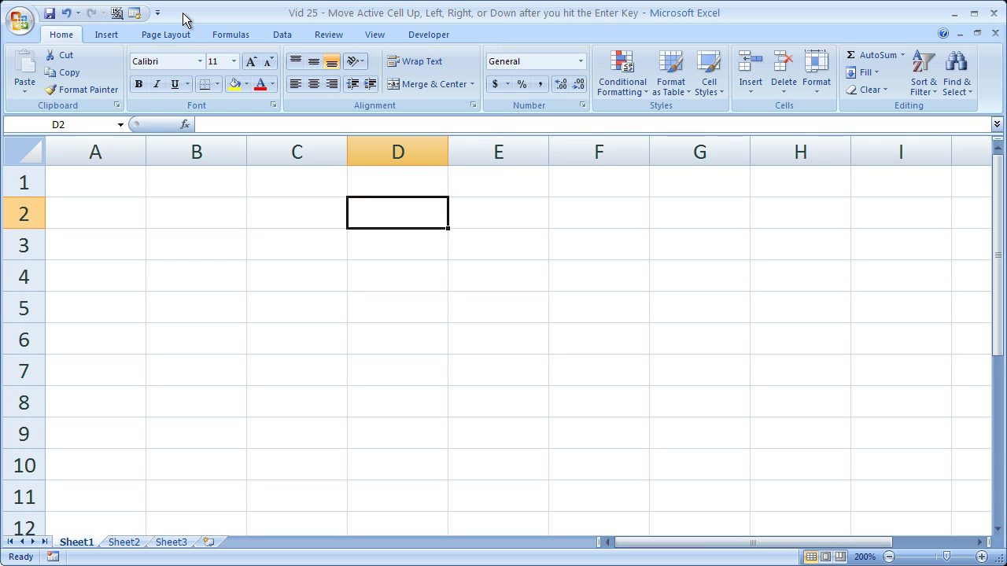
key(Return)
key(Return)
key(Return)
key(Return)
key(Return)
key(Return)
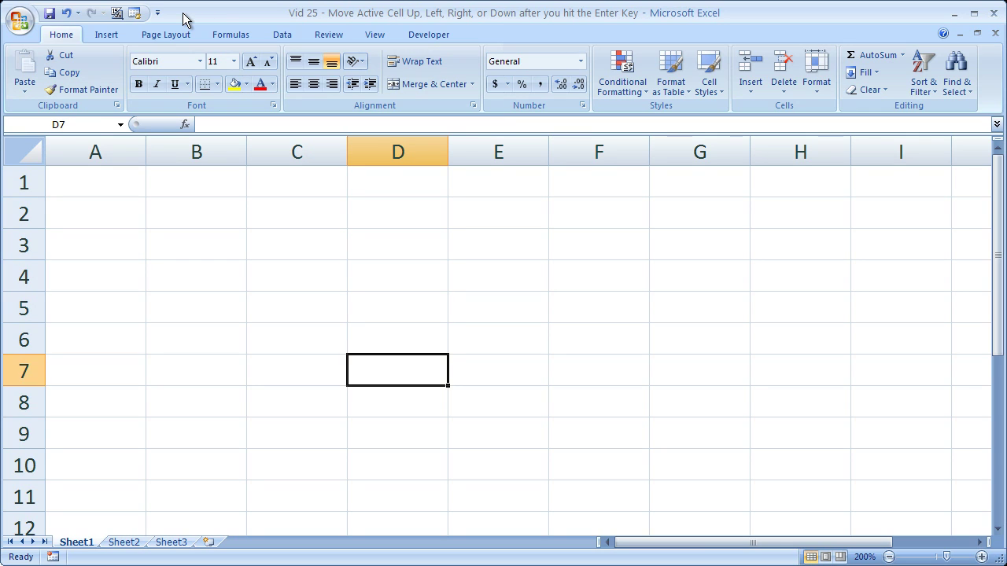
key(Return)
key(shift+Return)
key(shift+Tab)
key(shift+Return)
key(shift+Return)
key(shift+Return)
key(shift+Return)
key(shift+Return)
key(shift+Return)
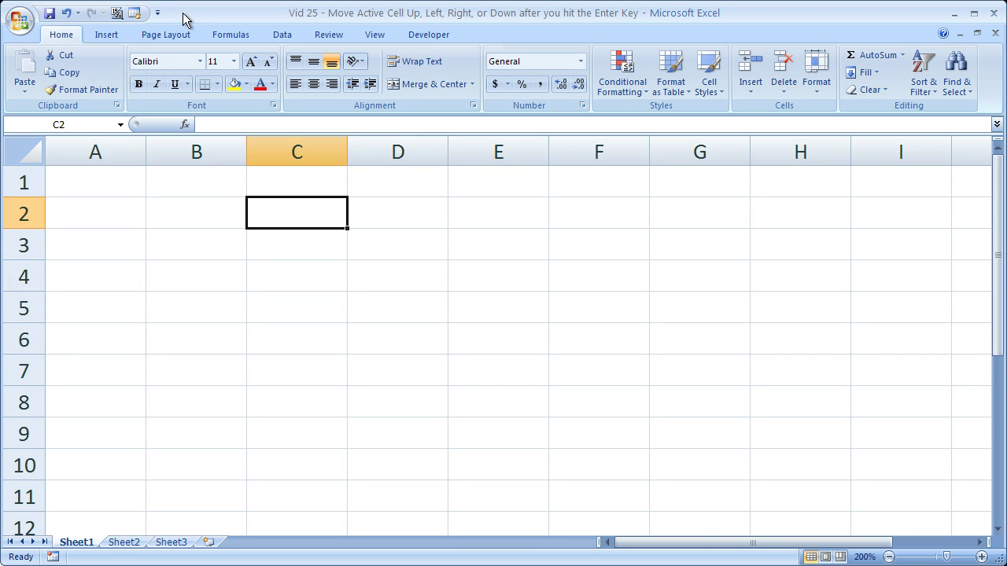
Type 'asdf' into C2, C3 and C4, then clear those entries and reselect C2.
text(asdf)
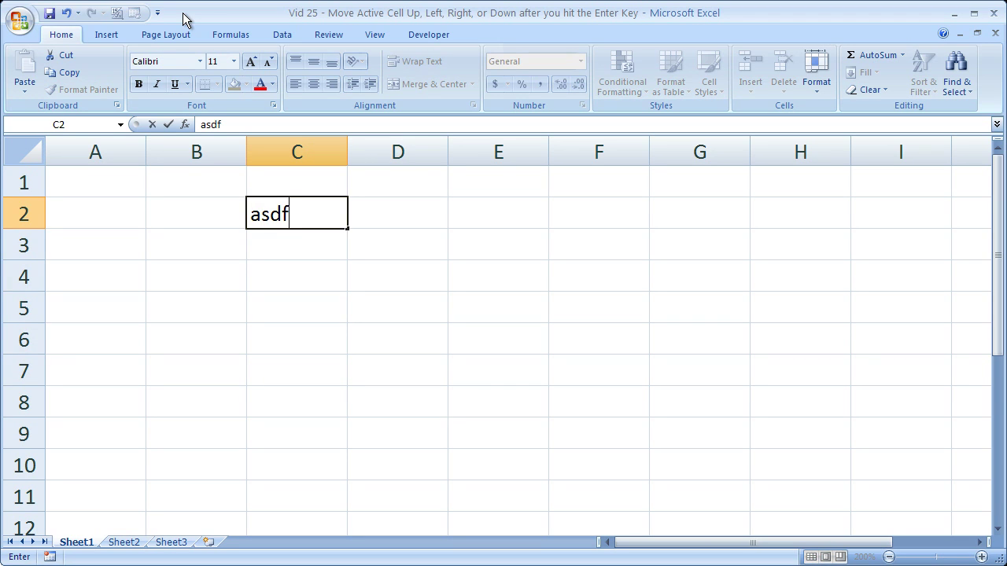
key(Return)
text(asdf)
key(Return)
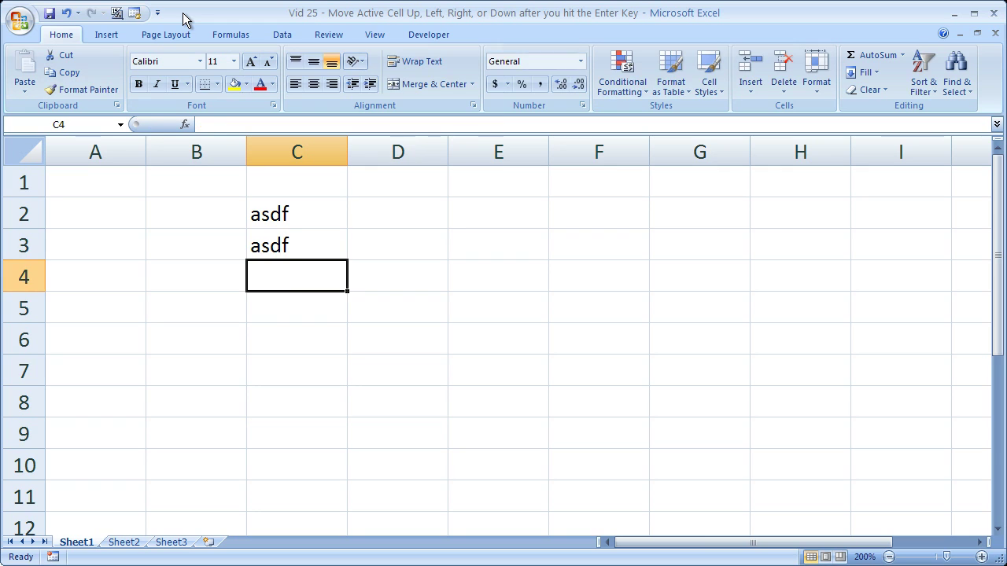
text(asdf)
key(Return)
drag(290, 213, 293, 283)
key(Delete)
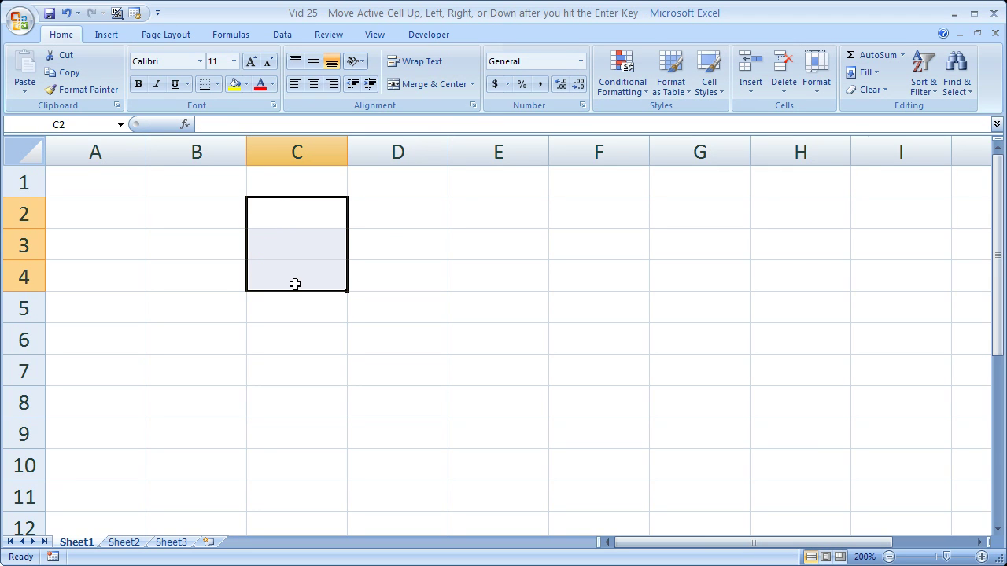
click(285, 207)
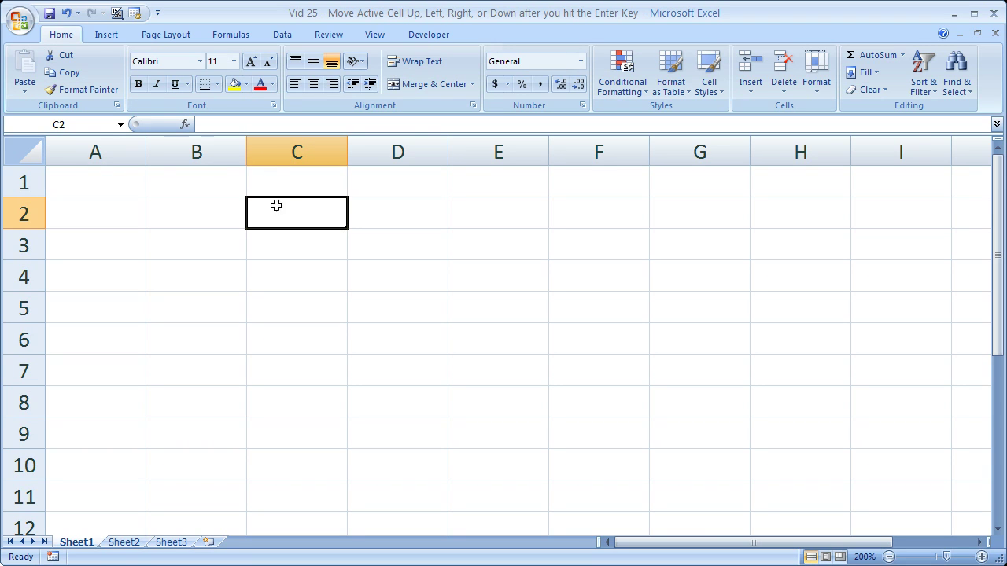
In Excel Options Advanced, set the 'After pressing Enter, move selection' direction to Right.
click(26, 26)
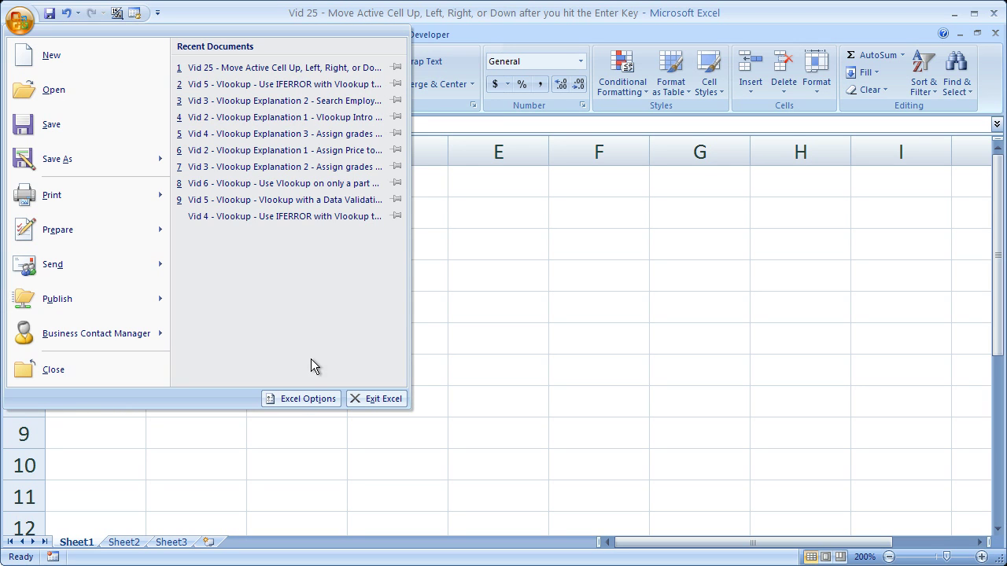
click(306, 398)
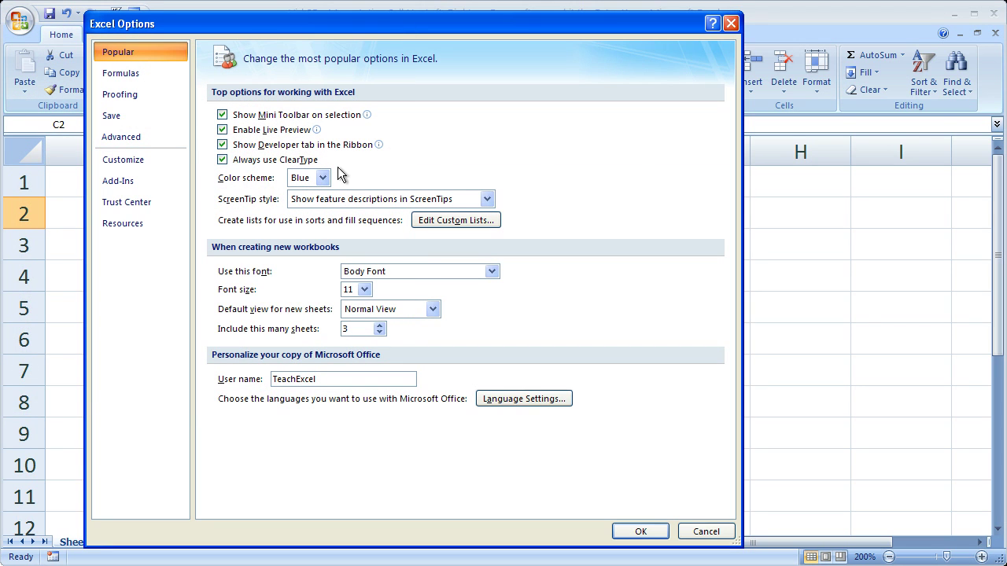
click(148, 139)
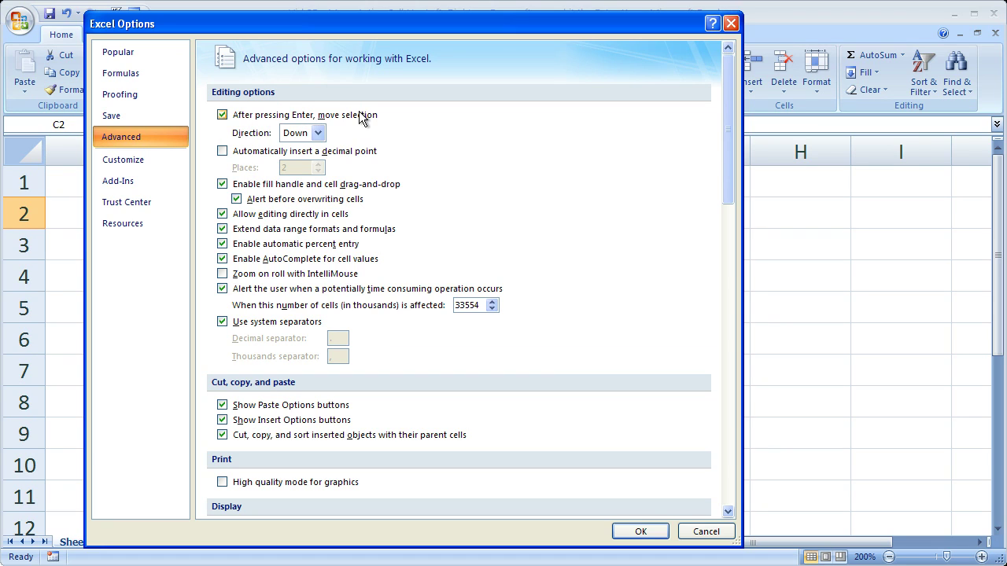
click(318, 133)
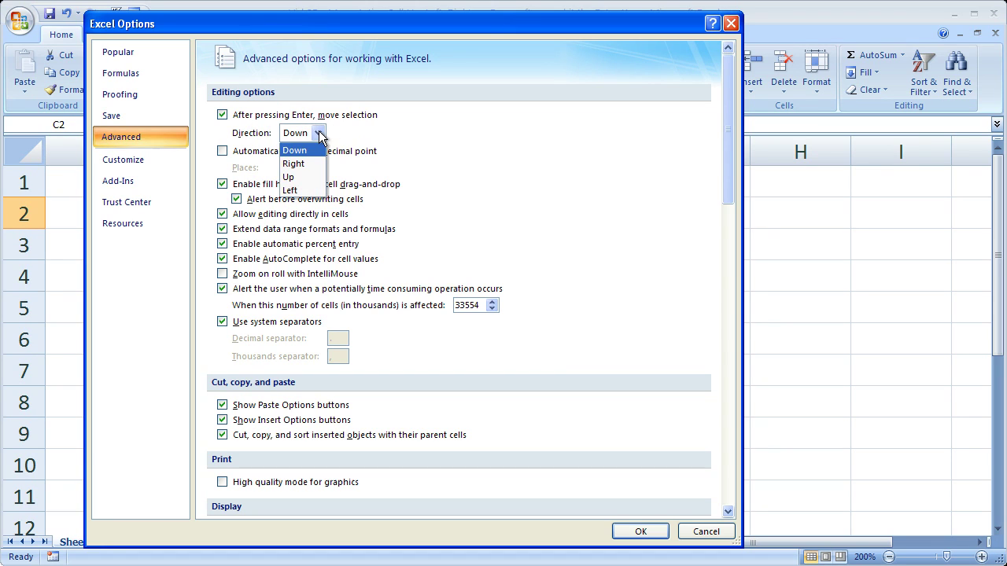
click(299, 166)
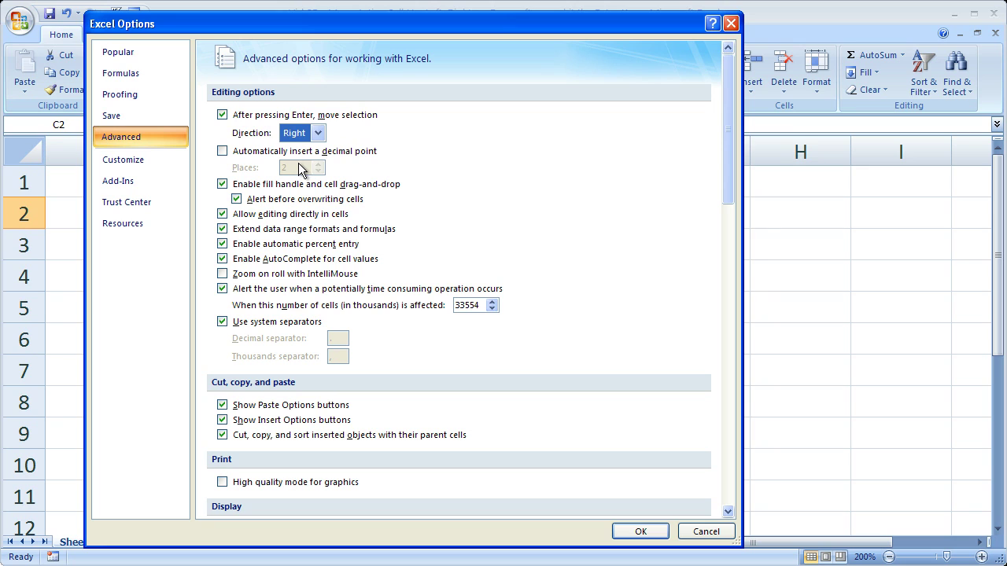
click(638, 531)
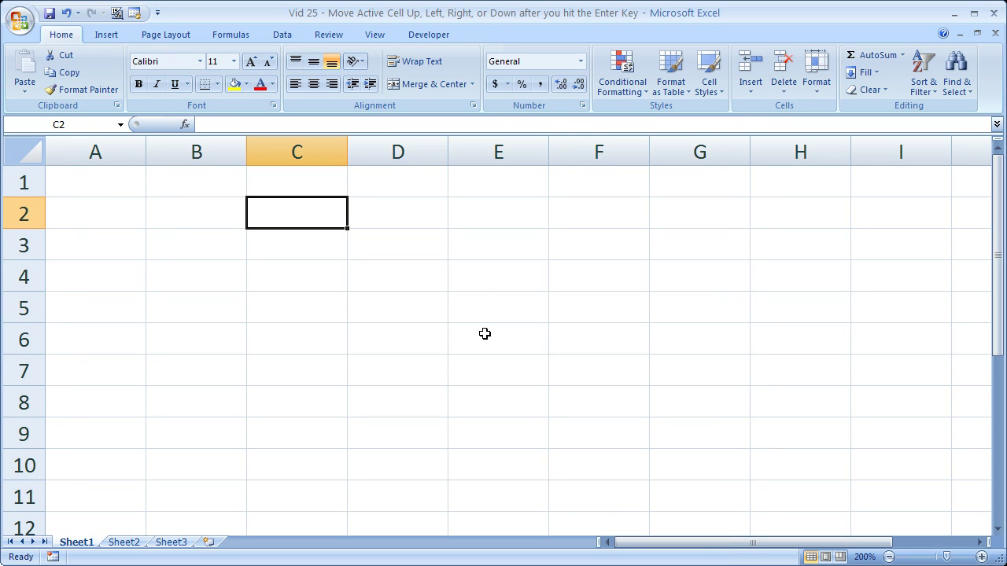
Type test entries into B2, C2, D2 and E2, each Enter advancing one cell right.
key(Return)
key(Return)
key(Return)
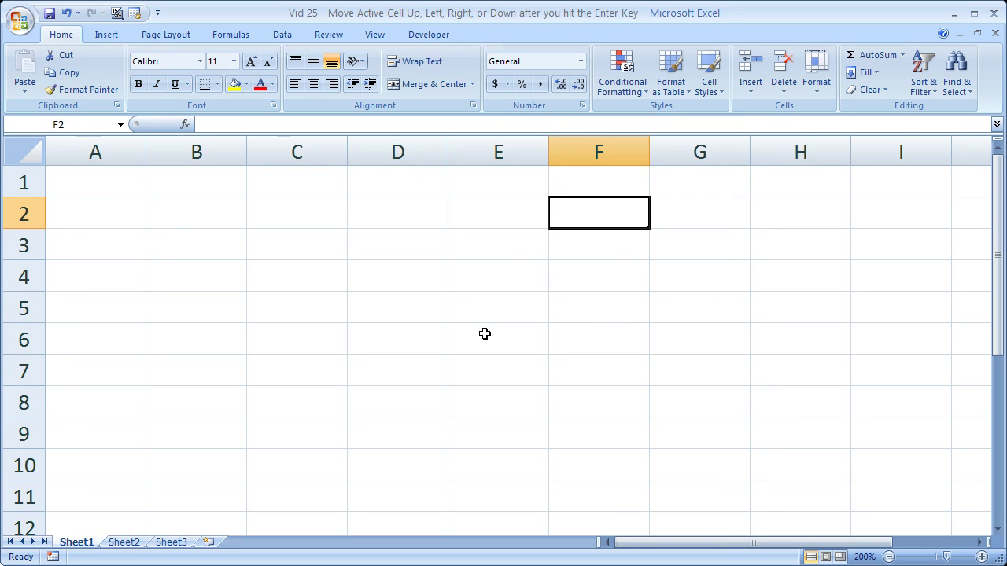
key(Left)
key(Left)
key(Left)
key(Left)
text(asdf)
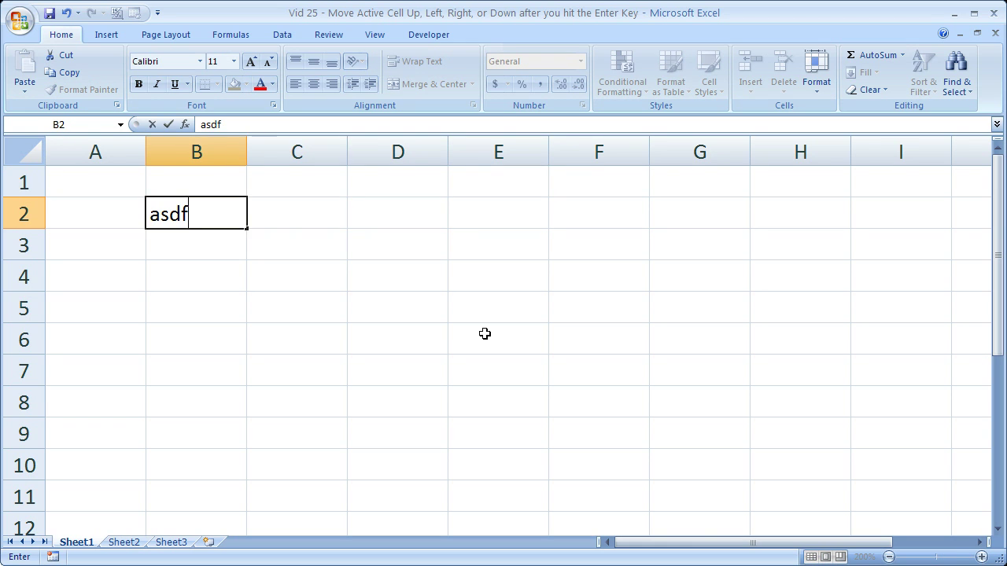
key(Return)
text(sadf)
key(Return)
text(asdf)
key(Return)
text(asdf)
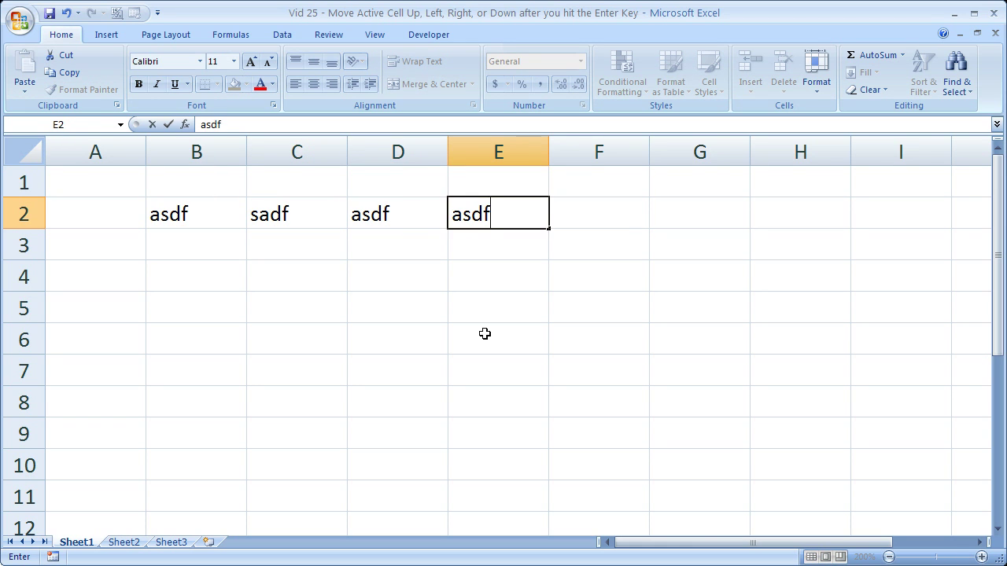
key(Return)
Select B2:E2, clear the test entries, and bring up the Office menu.
key(Left)
key(shift+Left)
key(shift+Left)
key(shift+Left)
key(Delete)
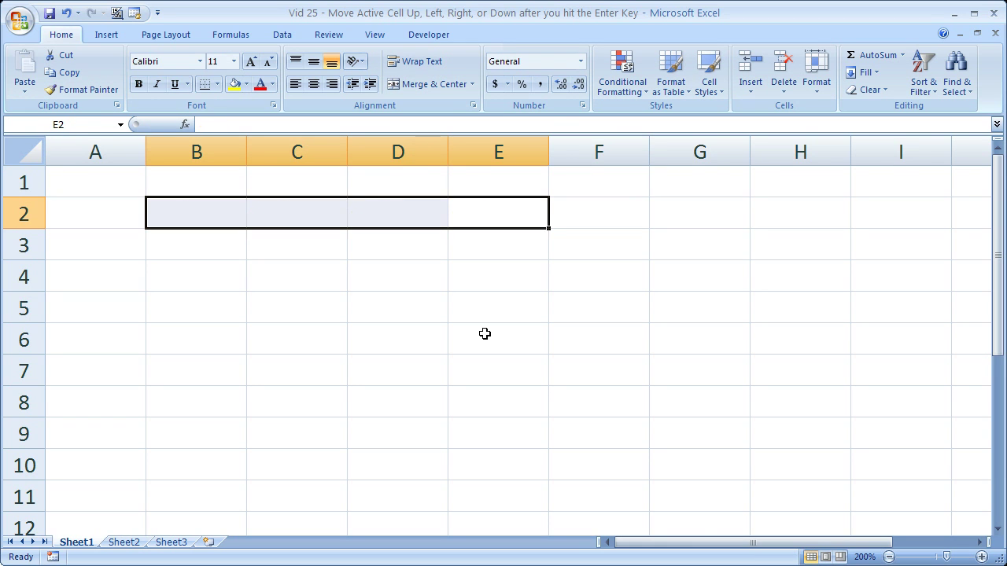
key(Left)
click(19, 19)
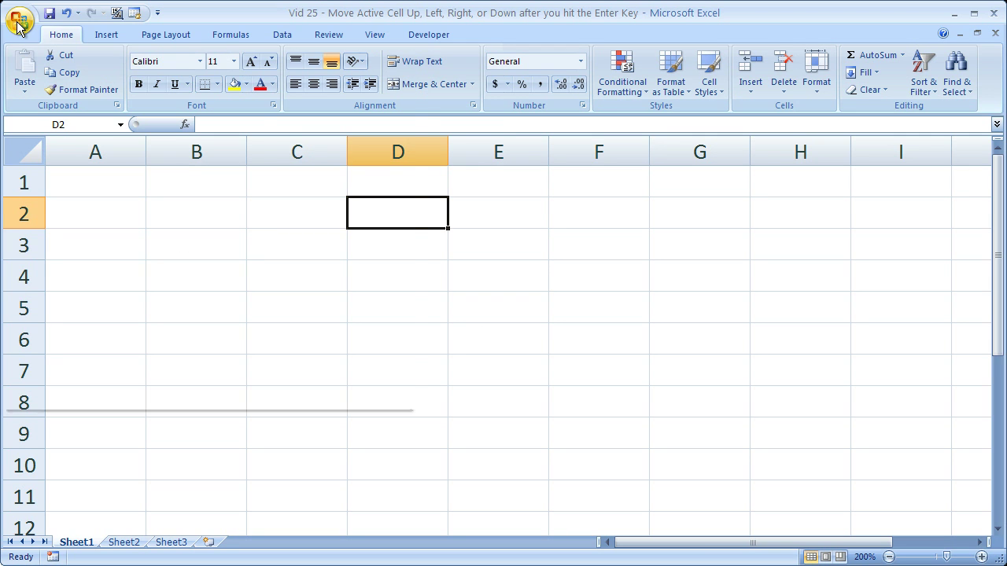
Reopen Excel Options Advanced and choose Up as the Enter move direction.
click(291, 398)
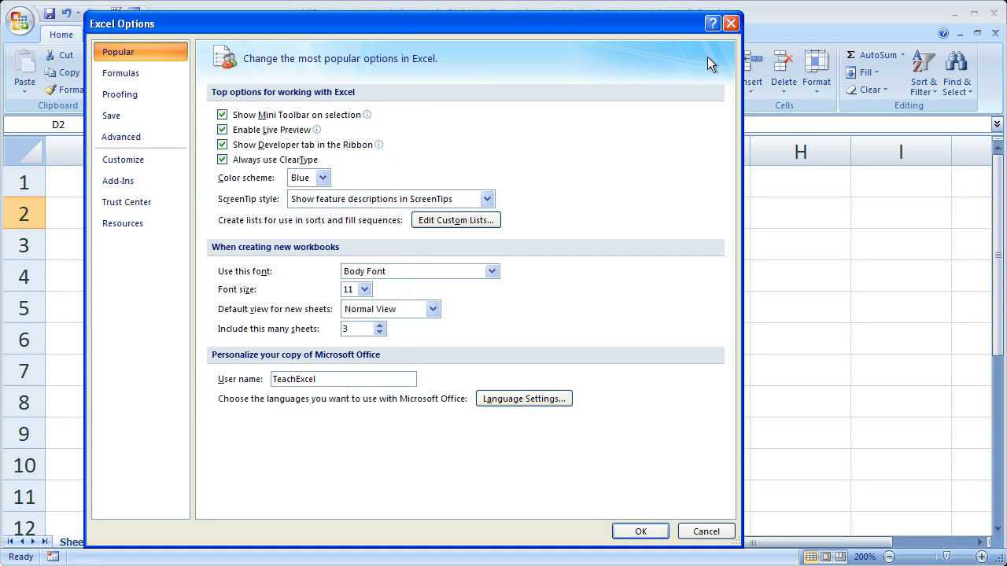
click(730, 24)
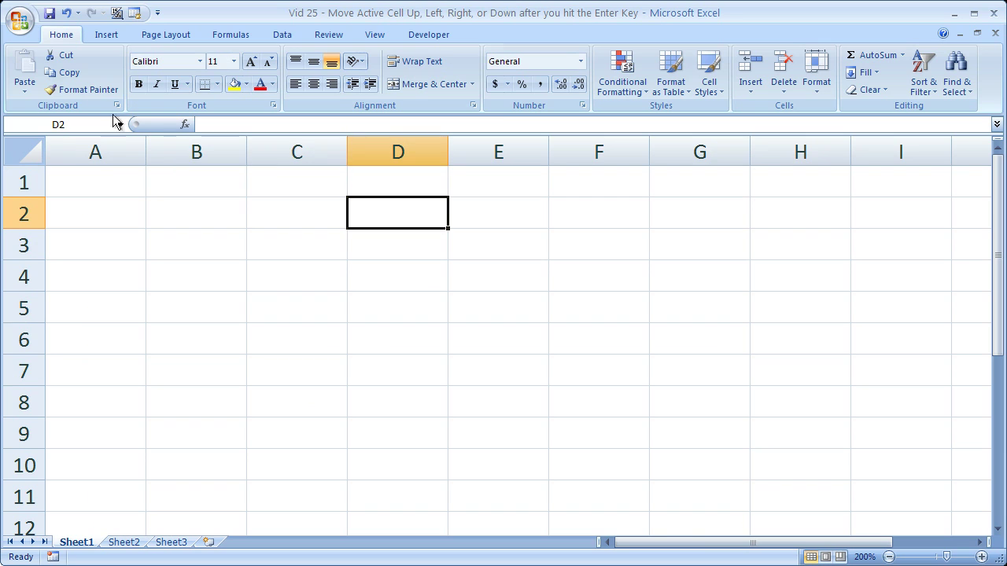
click(19, 19)
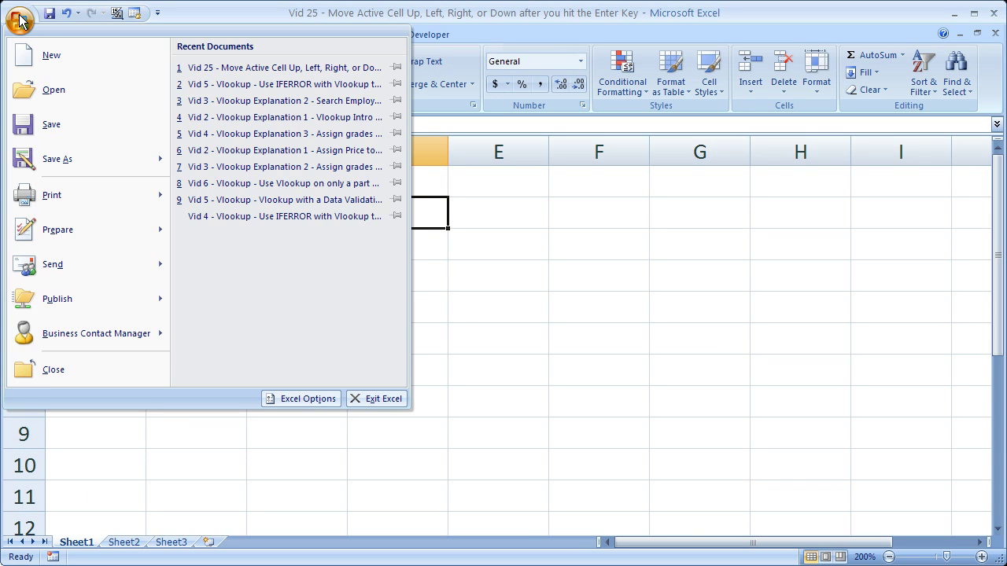
click(302, 399)
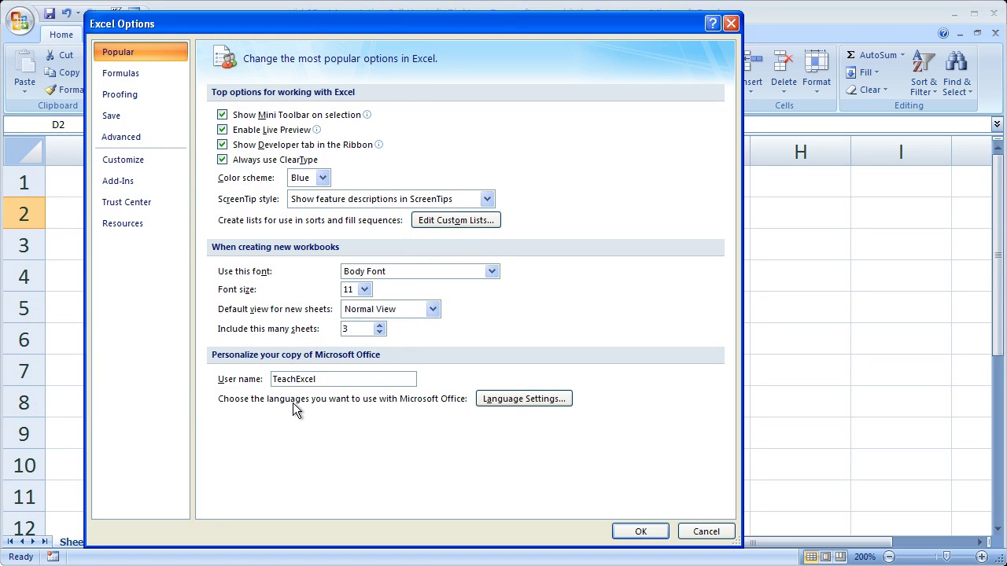
click(146, 141)
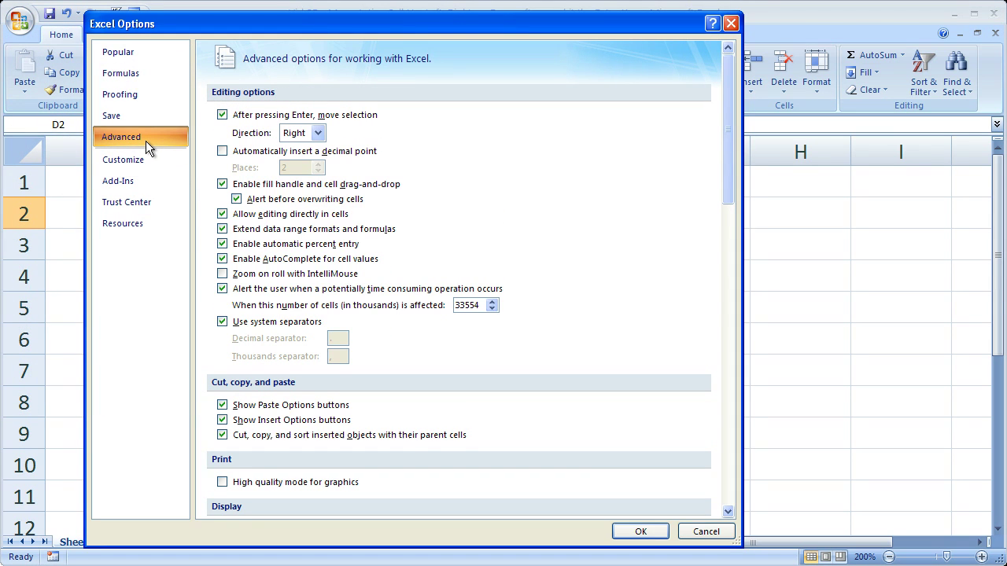
click(318, 133)
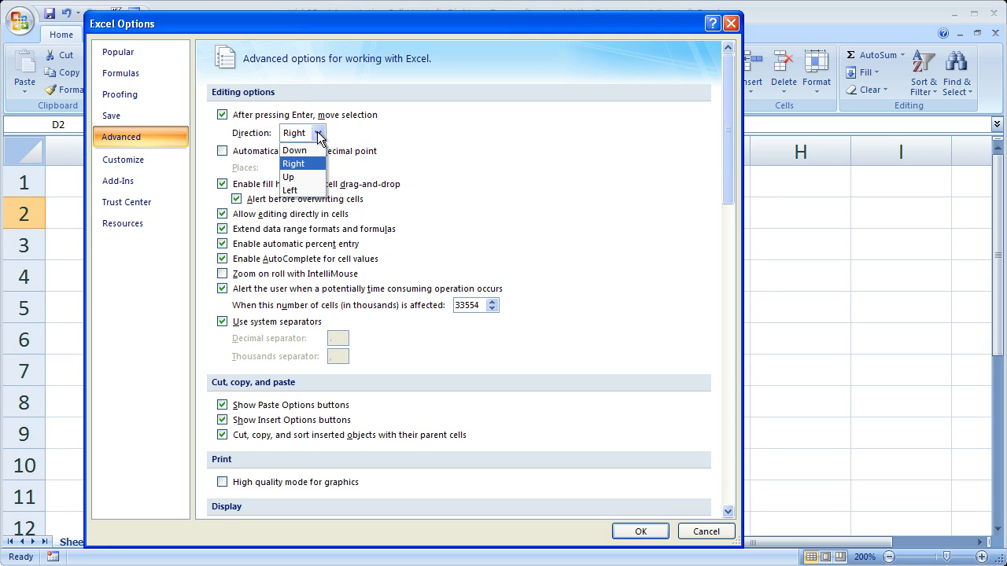
click(315, 177)
Apply the Up direction, then type test entries from D6 upward to D3.
click(643, 530)
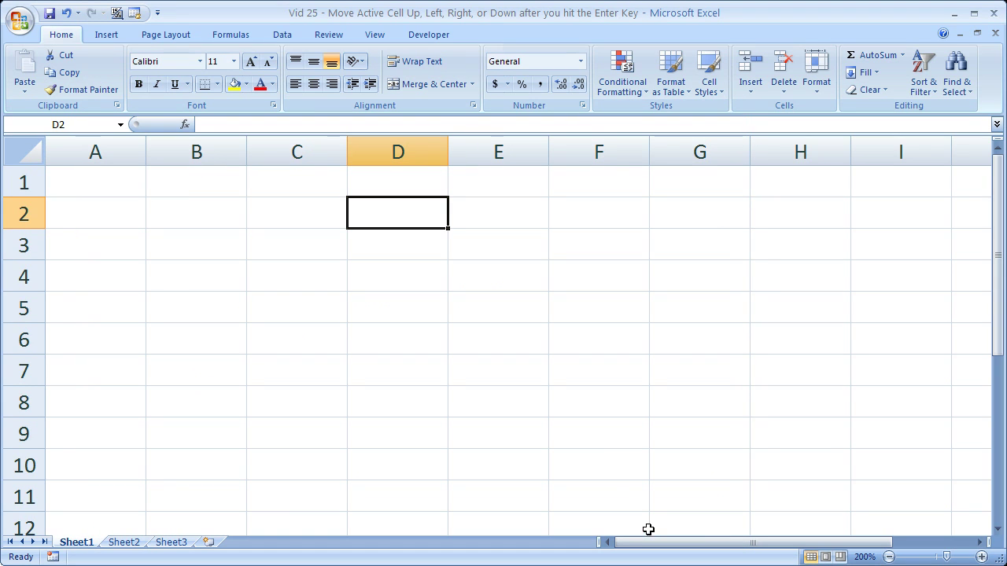
key(Down)
key(Down)
key(Down)
key(Down)
text(asdf)
key(Return)
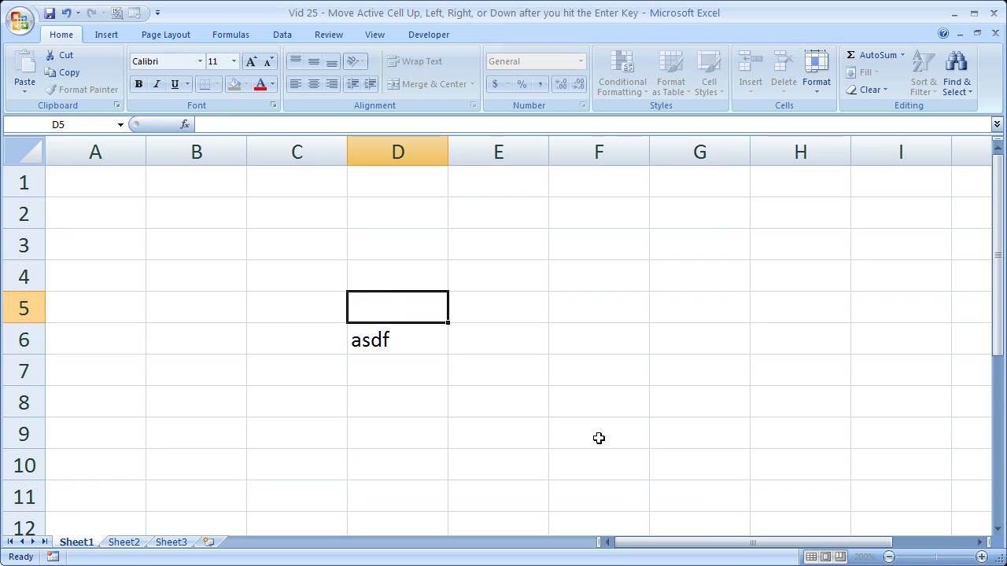
text(asdf)
key(Return)
text(as)
key(Return)
text(asdf)
key(Return)
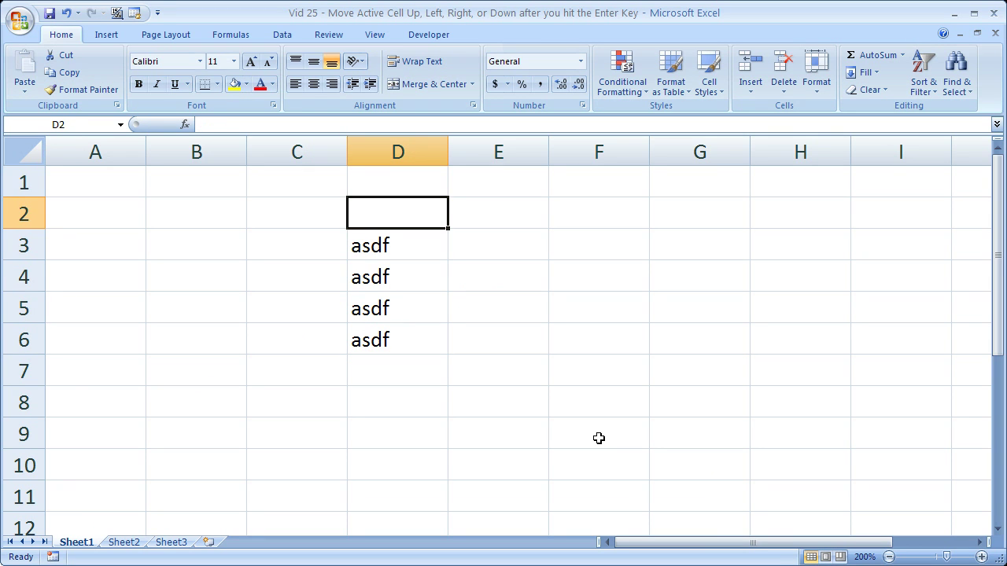
Select D3:D6, clear the four test entries, and return the active cell to C2.
key(Down)
key(shift+Down)
key(shift+Down)
key(shift+Down)
key(Delete)
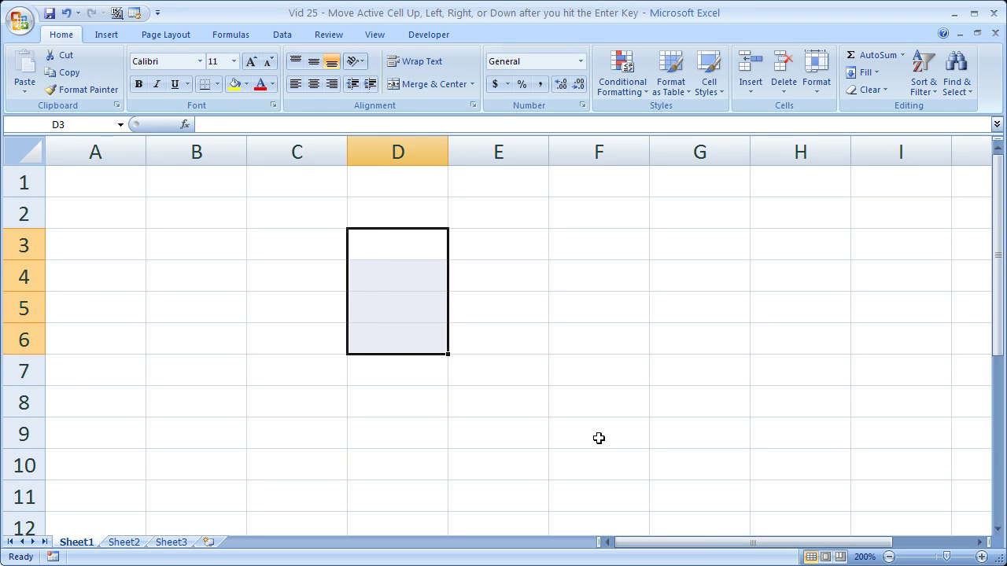
key(Up)
key(Left)
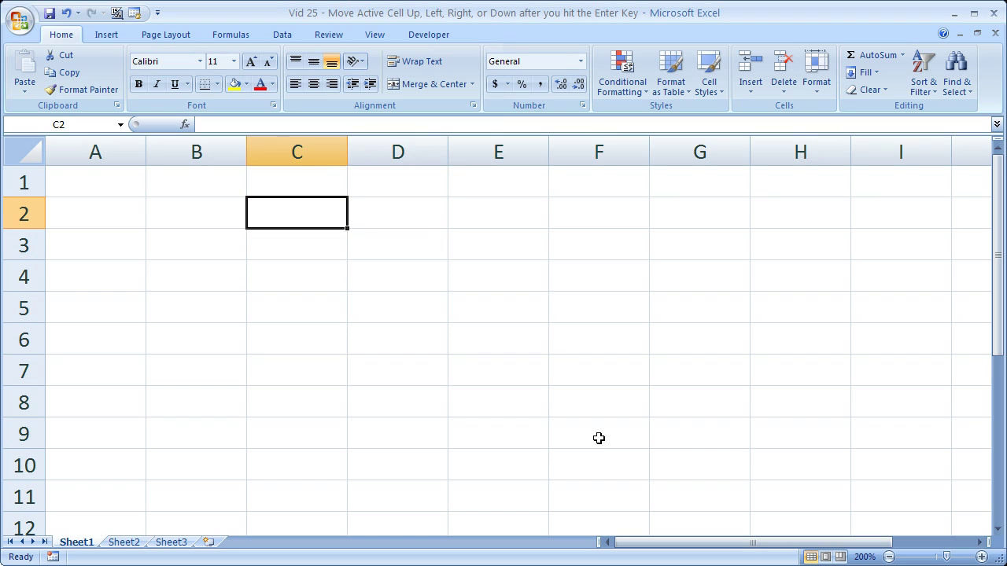
In Excel Options Advanced, set the Enter direction to Down and uncheck 'After pressing Enter, move selection'.
click(25, 32)
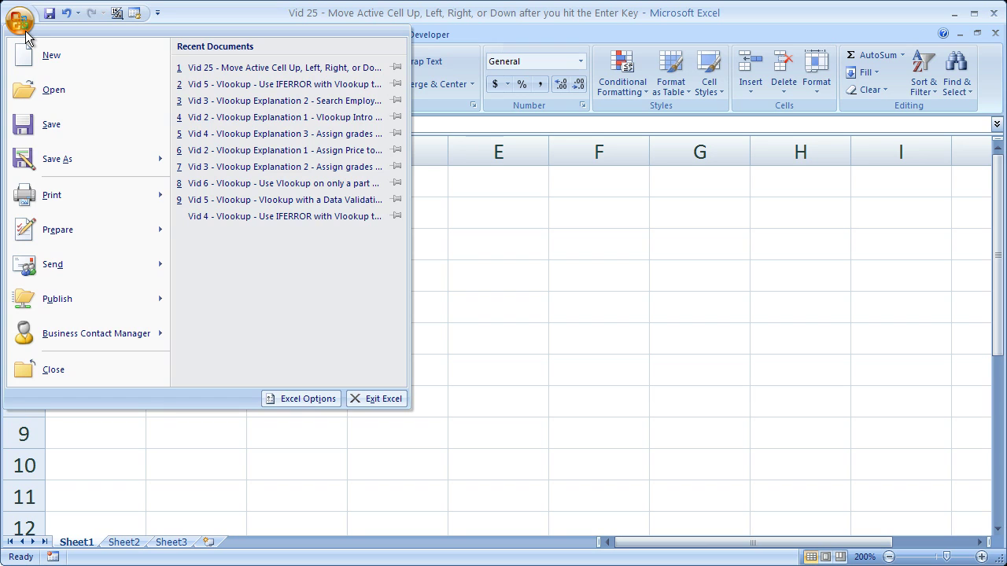
click(285, 398)
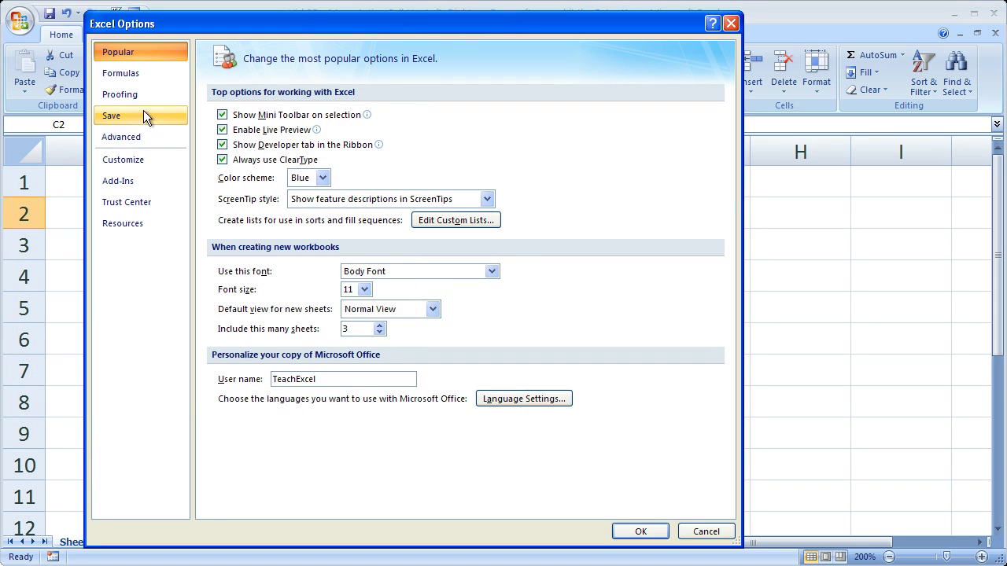
click(143, 140)
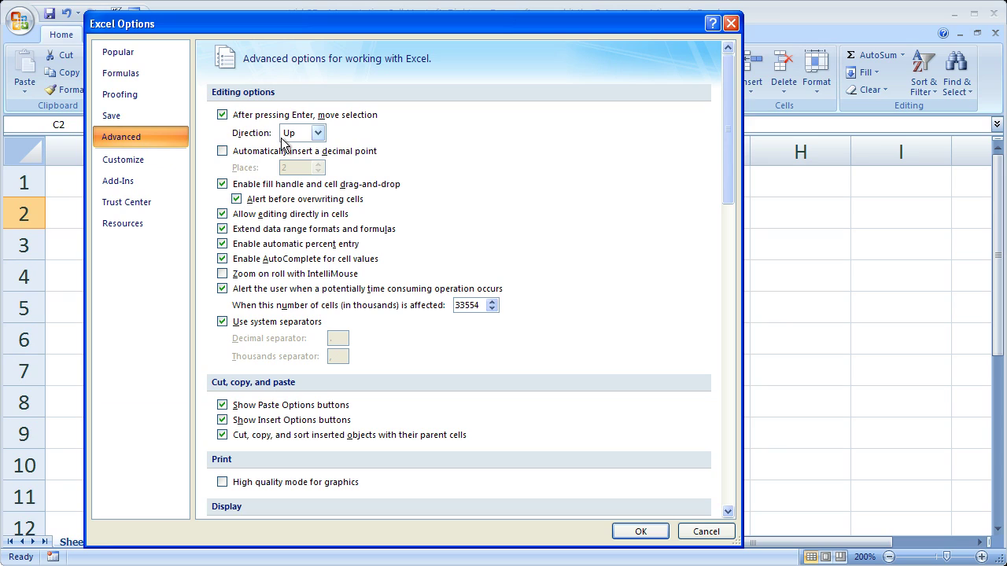
click(319, 133)
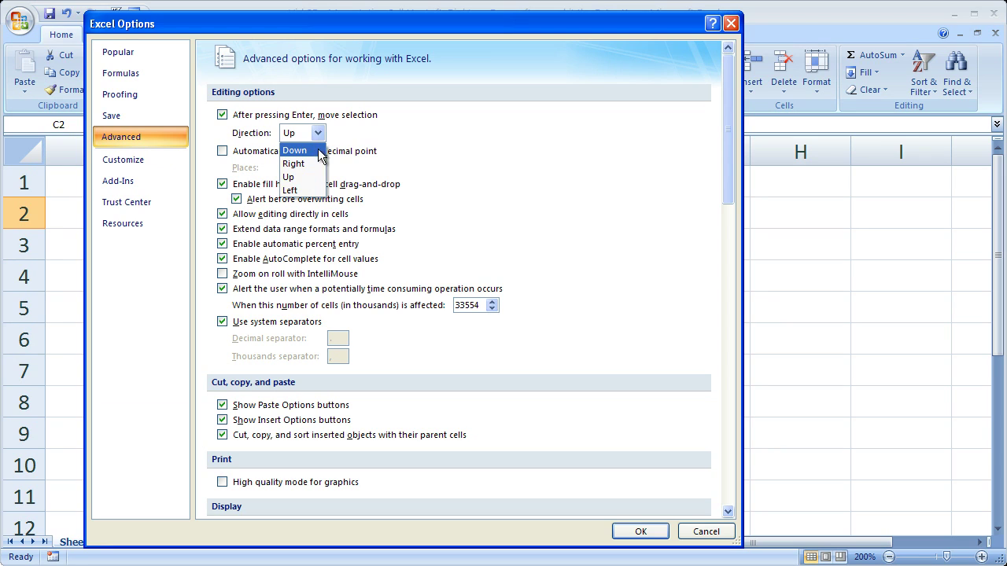
click(303, 149)
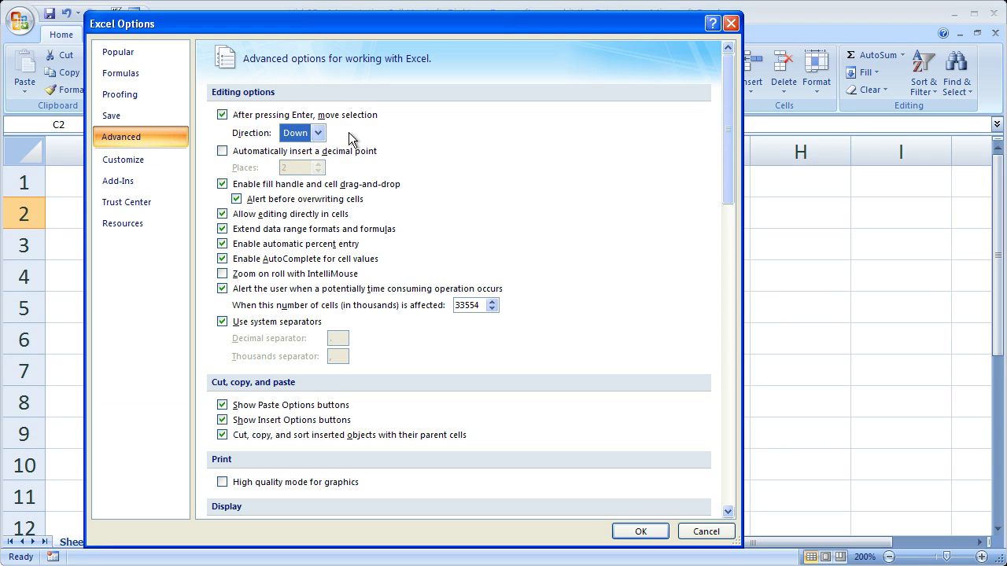
key(shift+Tab)
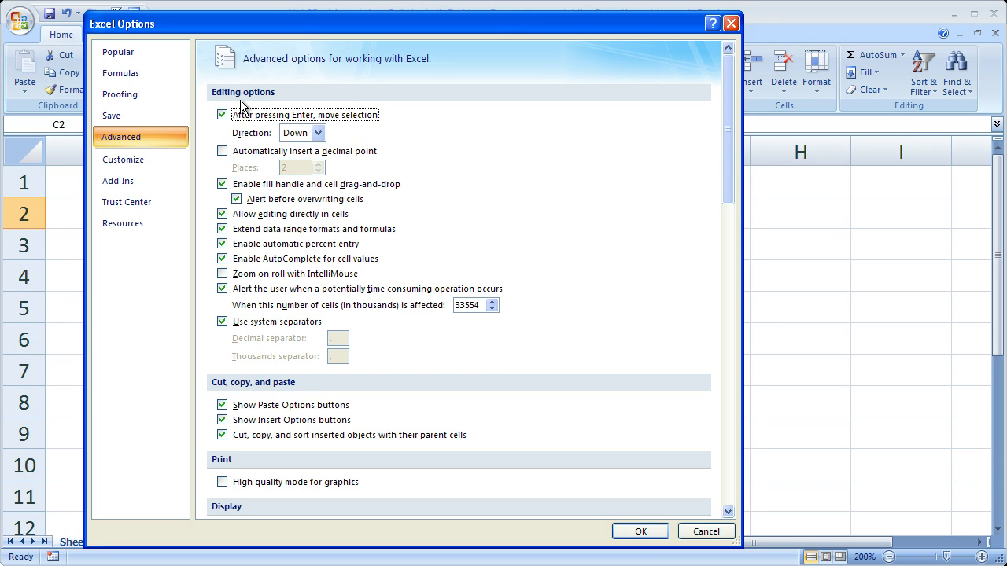
click(222, 116)
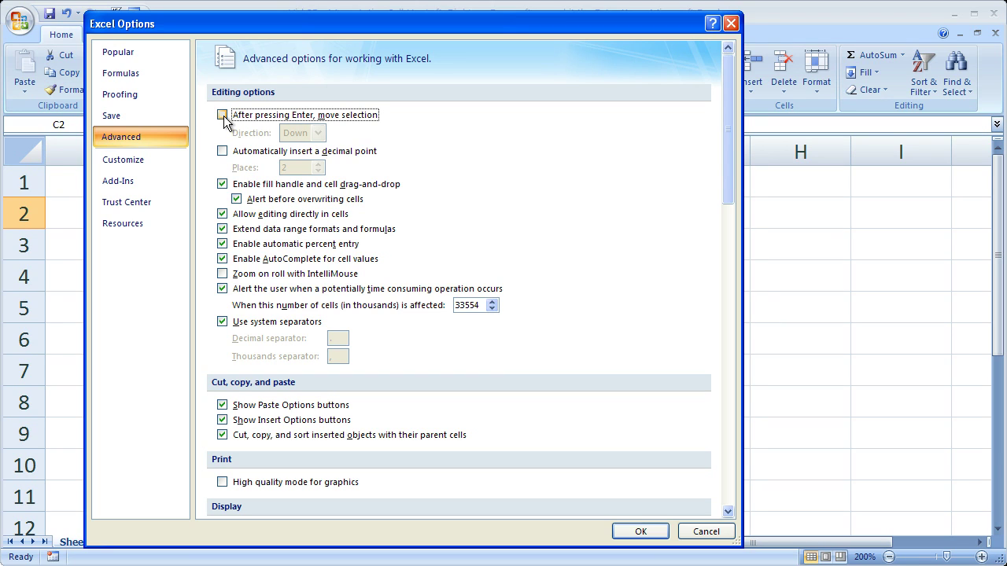
click(631, 532)
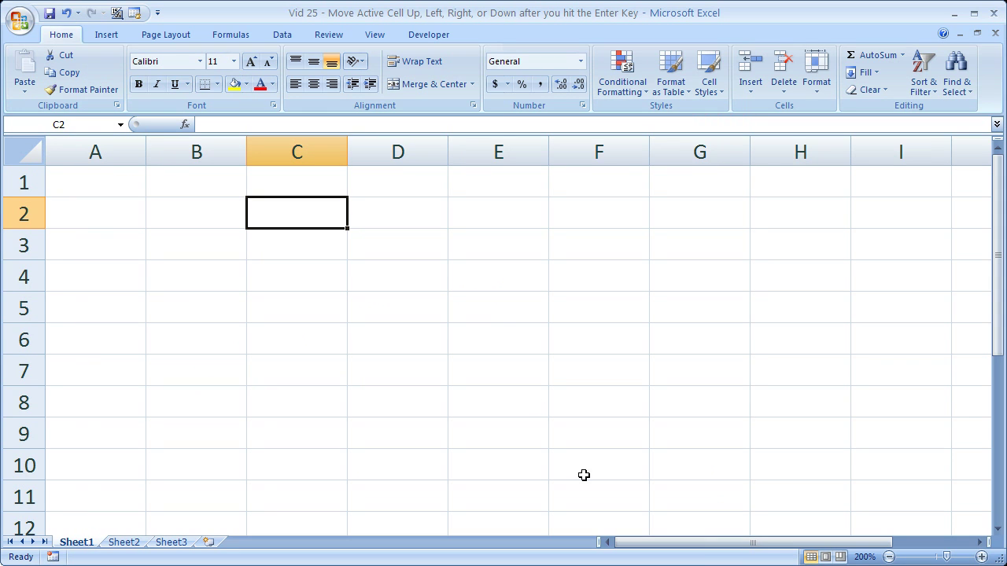
double_click(306, 213)
text(asdf)
key(Return)
key(Down)
key(Down)
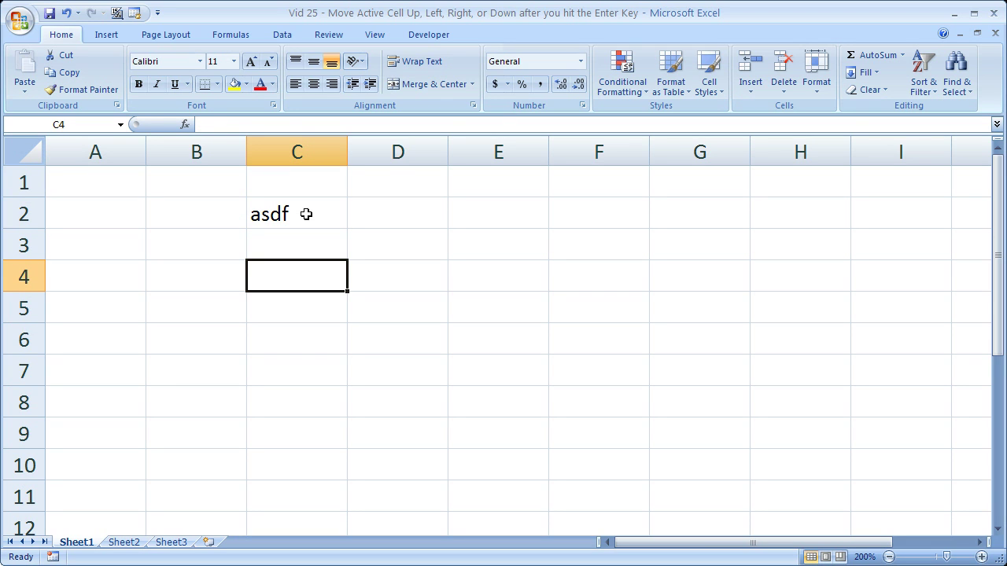
key(Up)
key(Up)
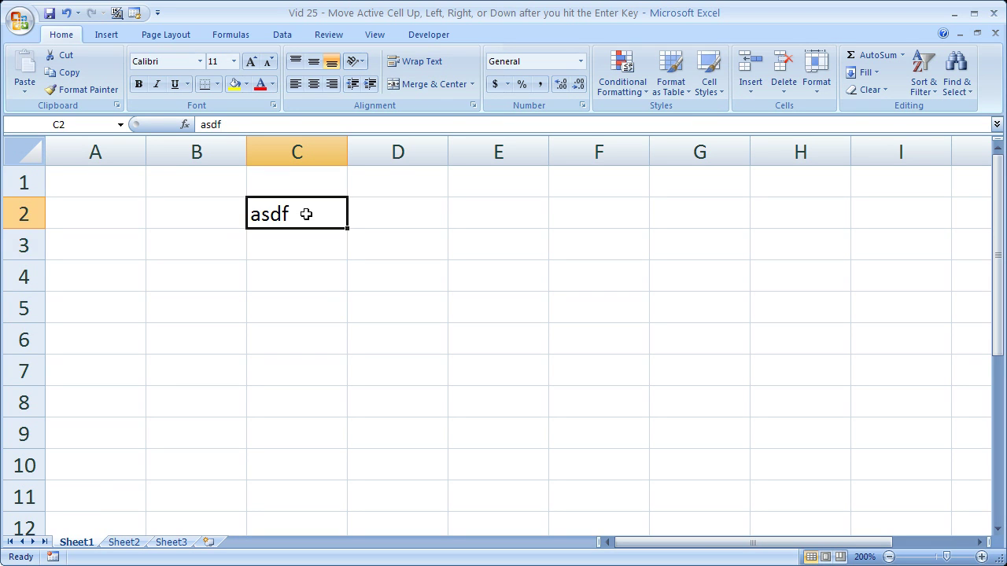
double_click(306, 214)
key(BackSpace)
key(BackSpace)
key(BackSpace)
key(BackSpace)
text(asdf)
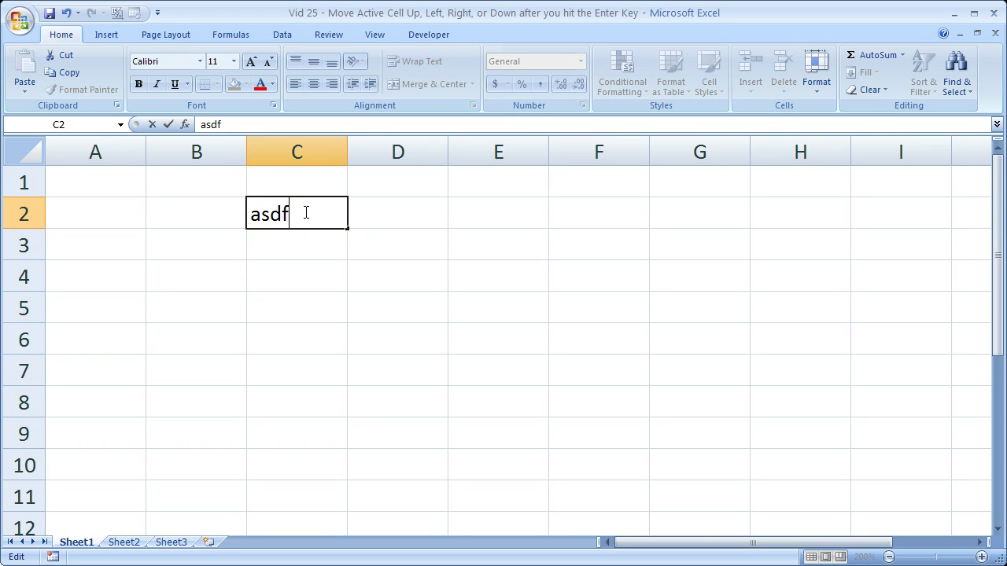
key(ctrl+Return)
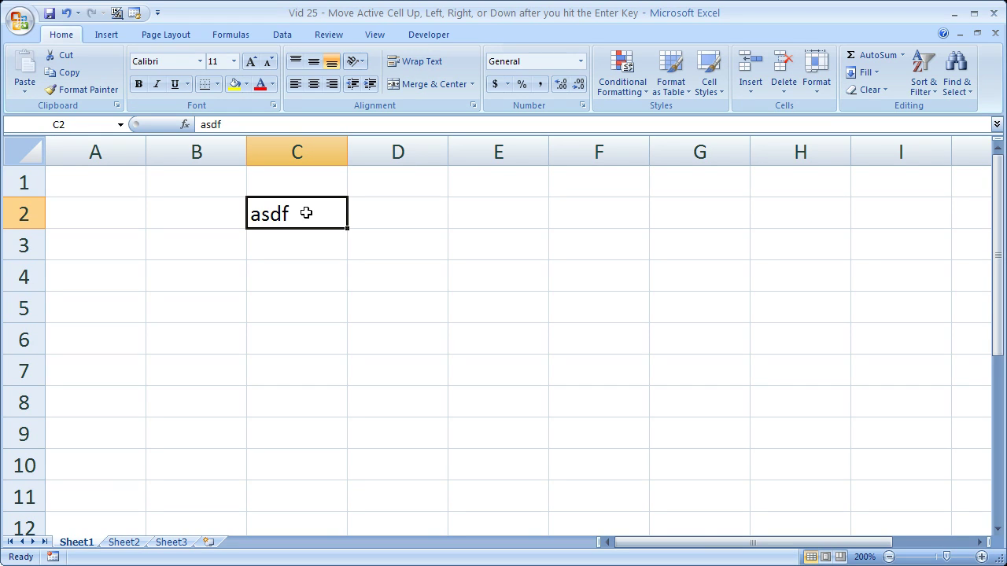
key(Delete)
key(Left)
key(Left)
key(Up)
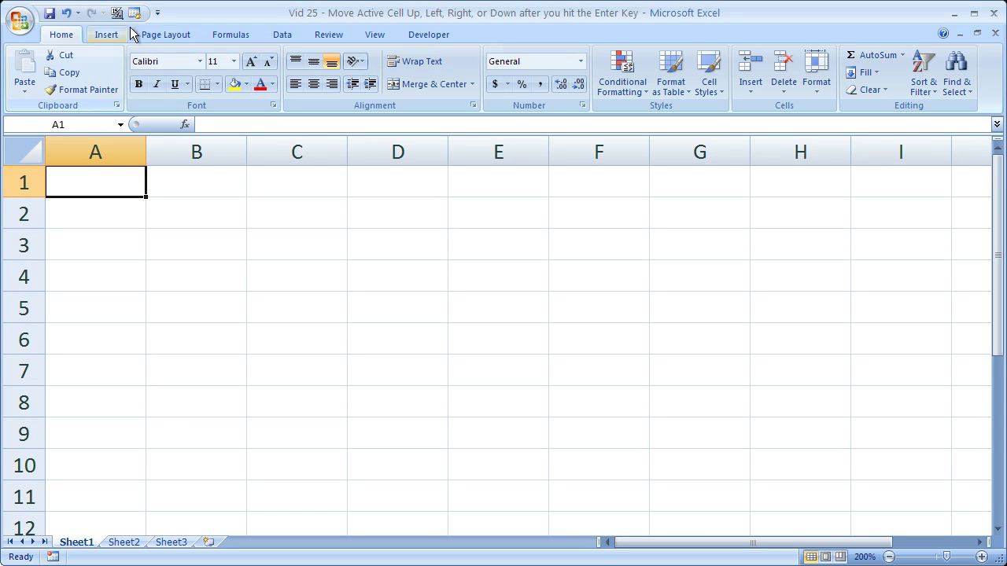
Select C3, then re-check 'After pressing Enter, move selection' with direction Down in Excel Options Advanced.
click(295, 249)
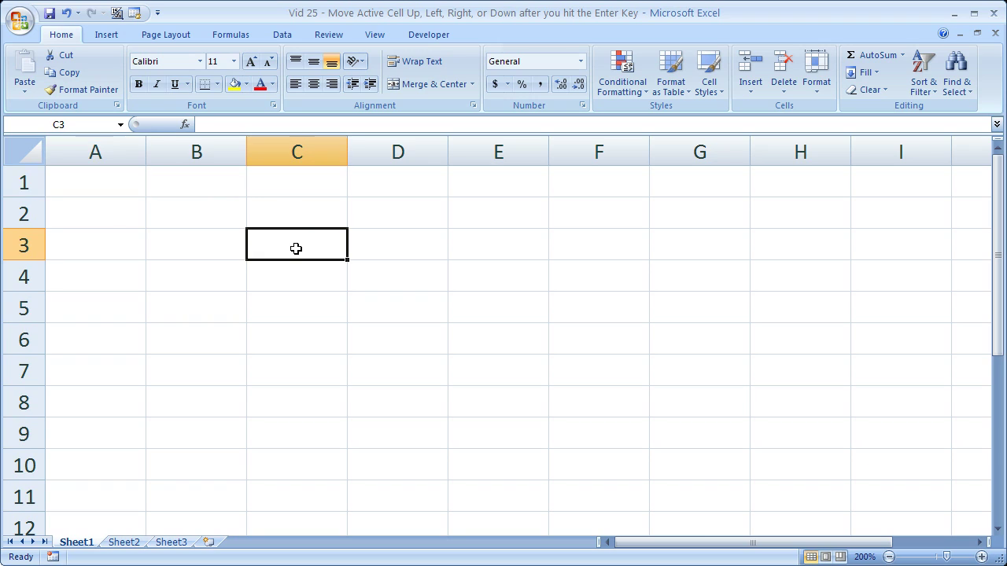
click(20, 19)
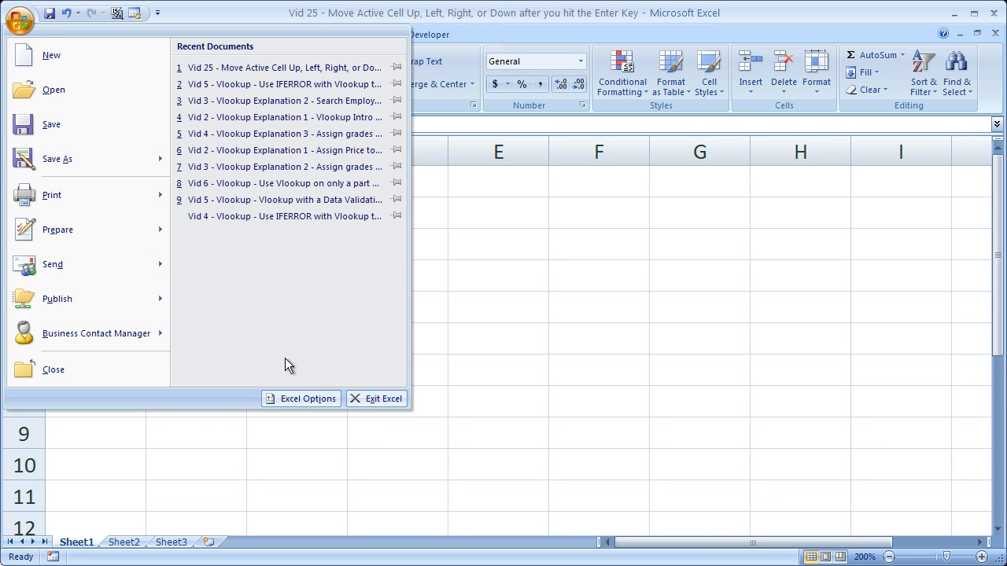
click(297, 401)
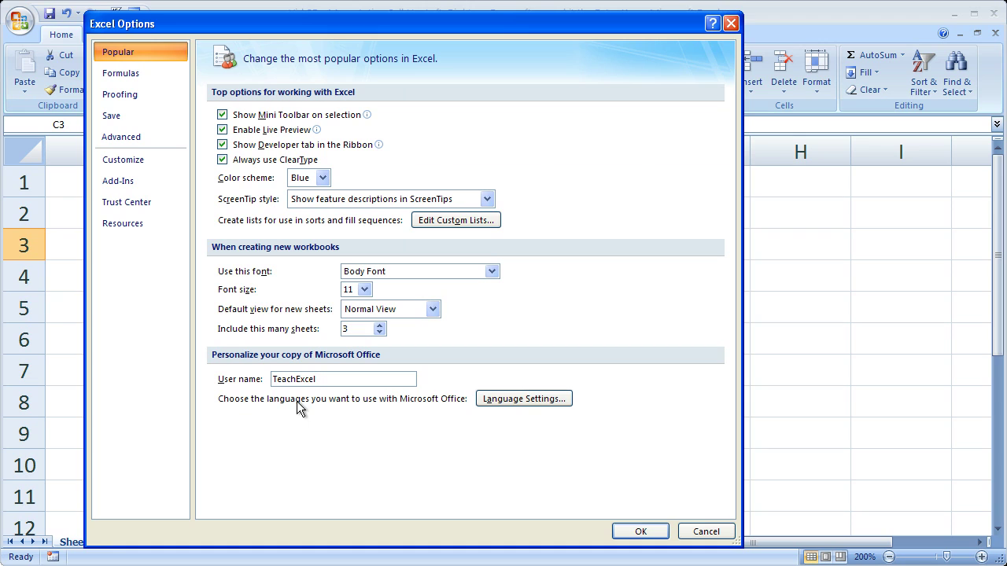
click(137, 135)
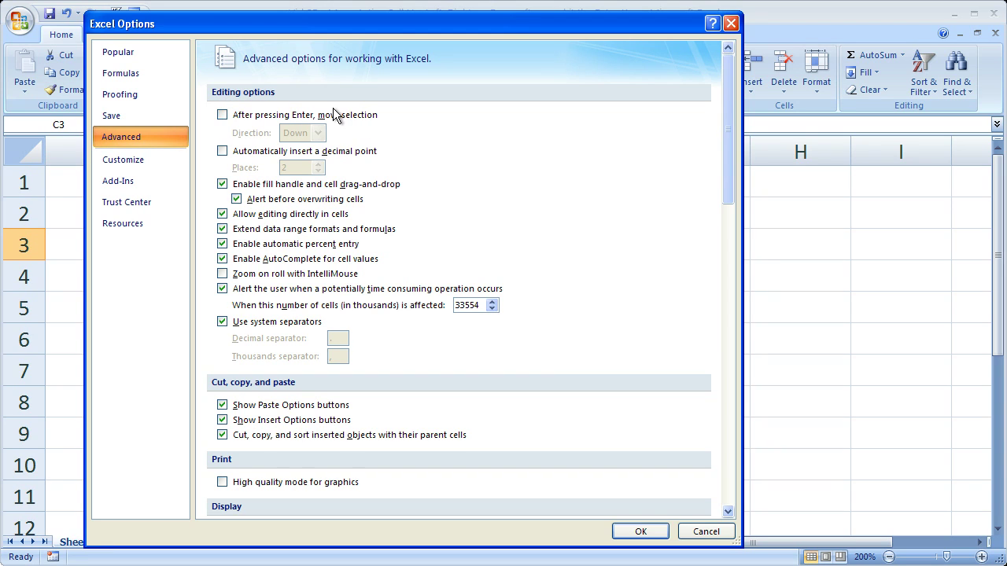
click(223, 116)
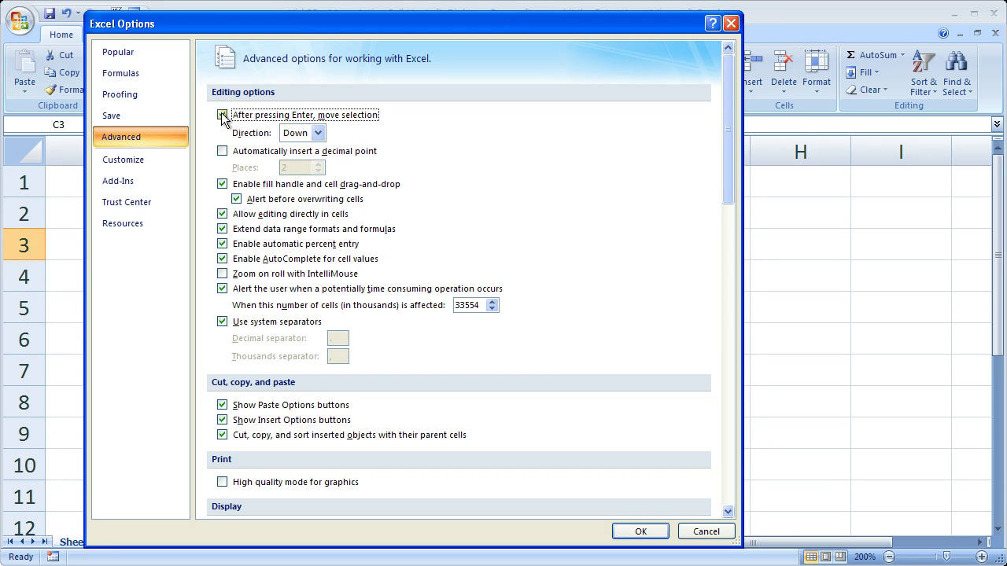
click(318, 133)
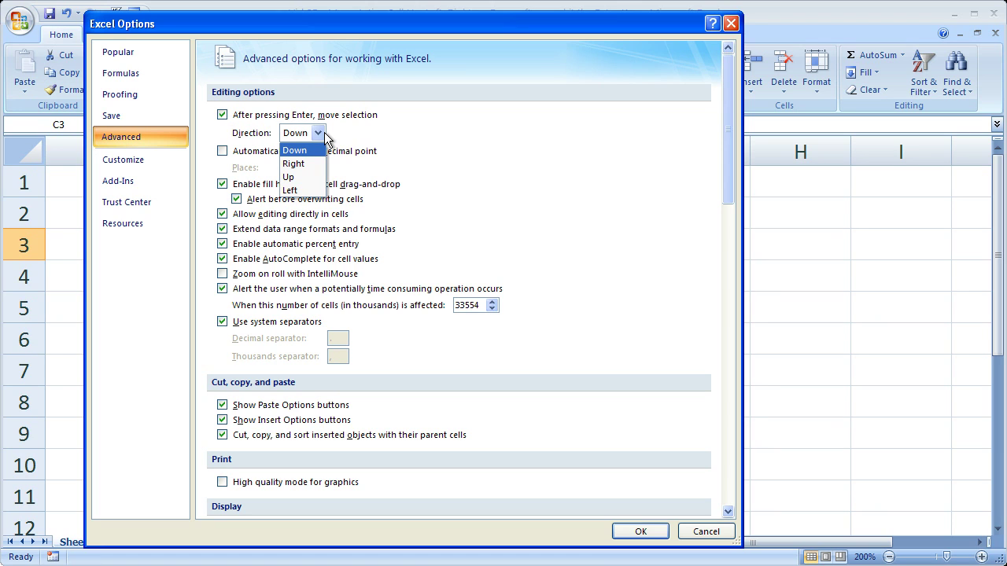
click(325, 135)
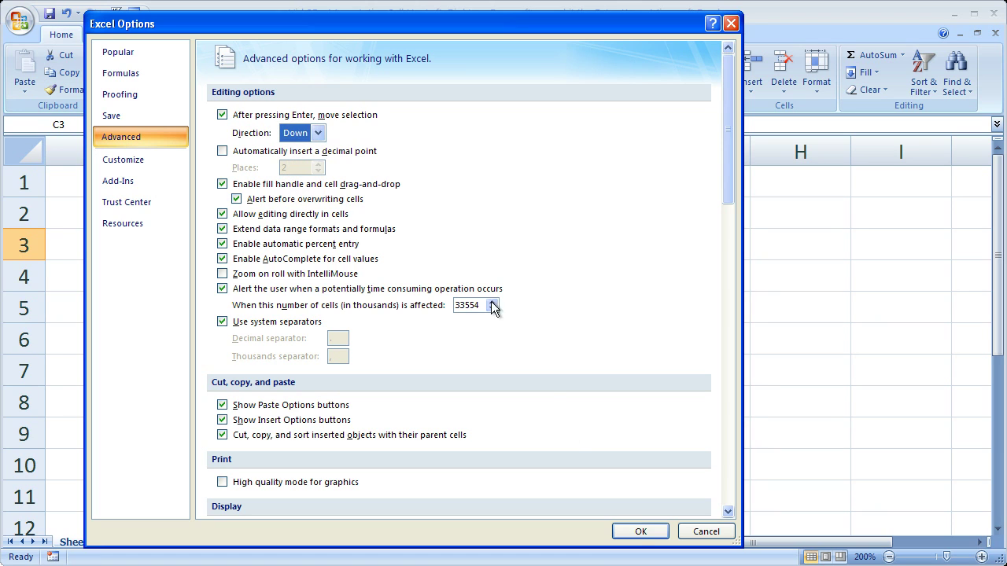
click(640, 532)
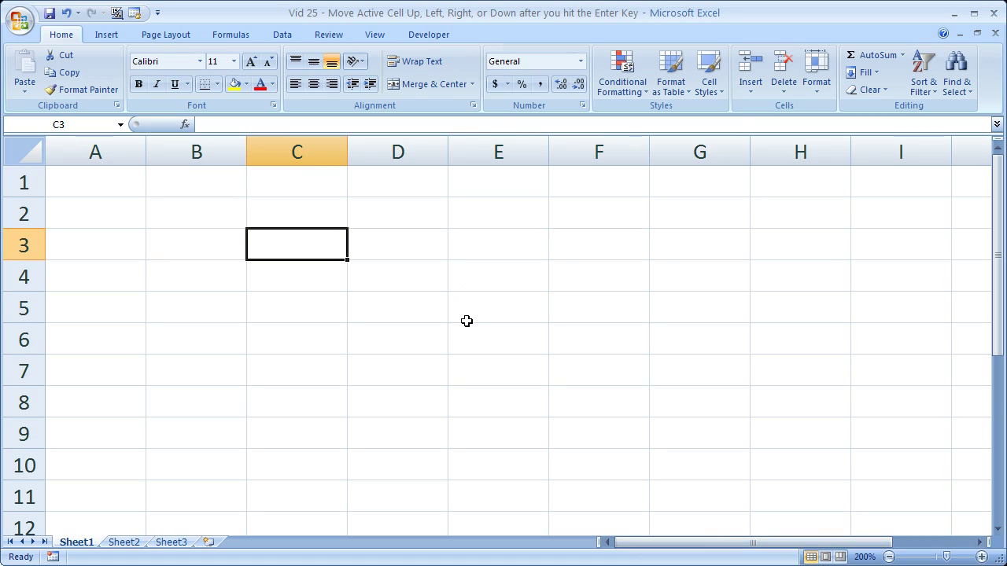